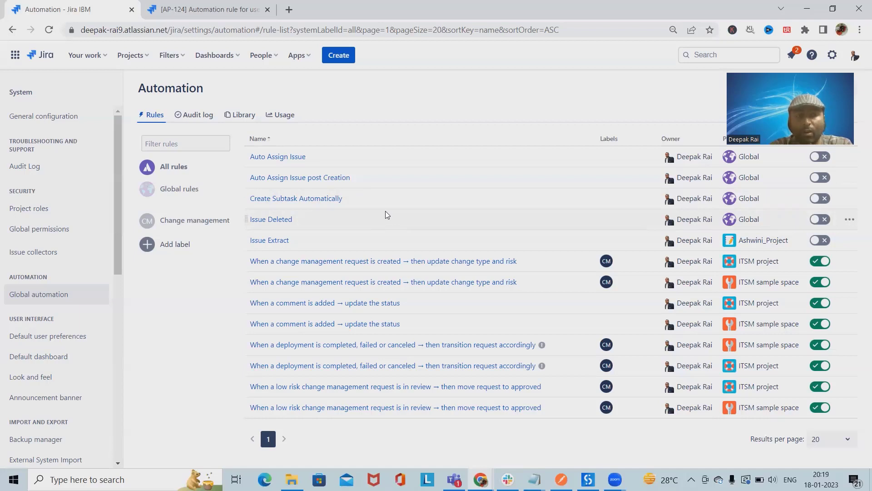
- Check the status options of sub-task AP-125 on the AP-124 story, then return to automation rules
click(220, 18)
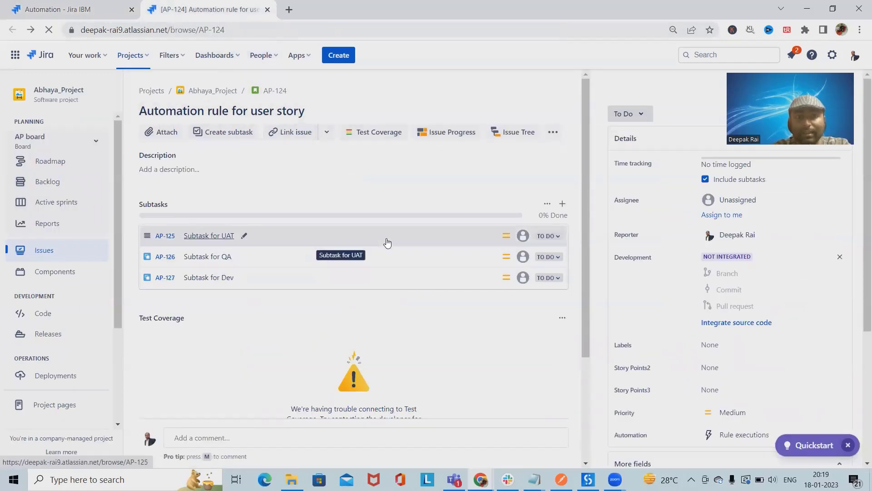
click(561, 237)
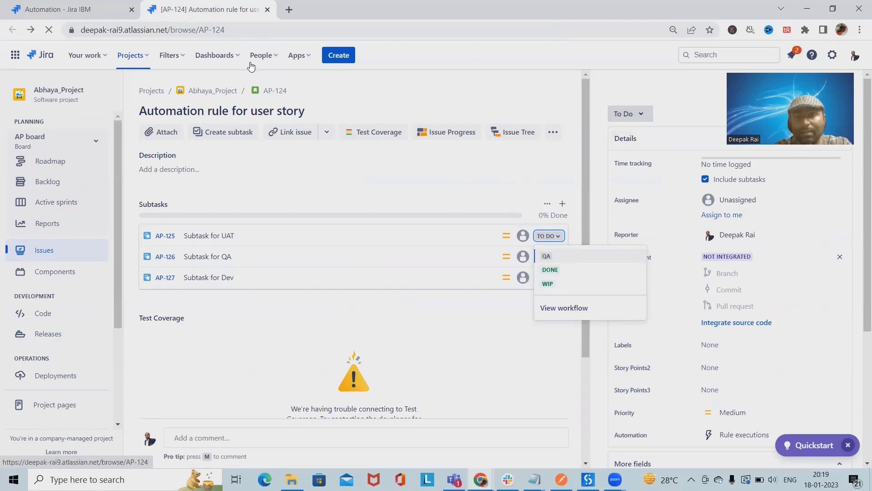
click(126, 11)
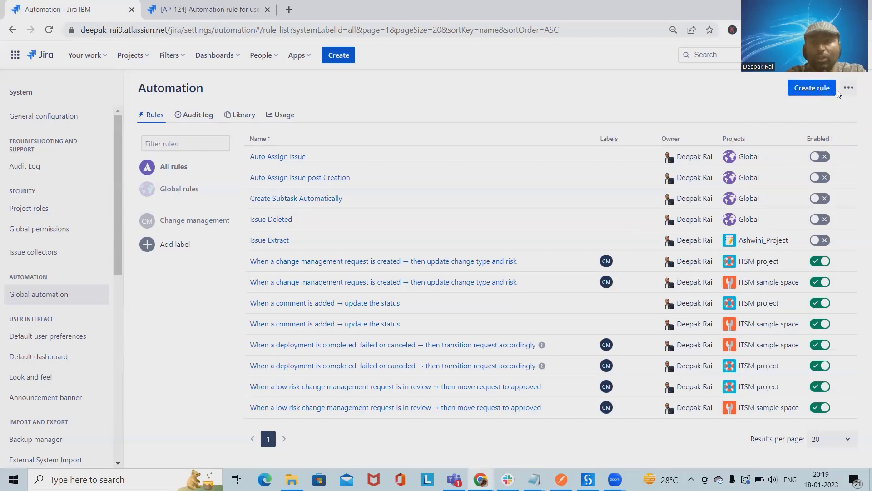
- Create a new rule with an Issue transitioned trigger firing on moves to DONE
click(829, 95)
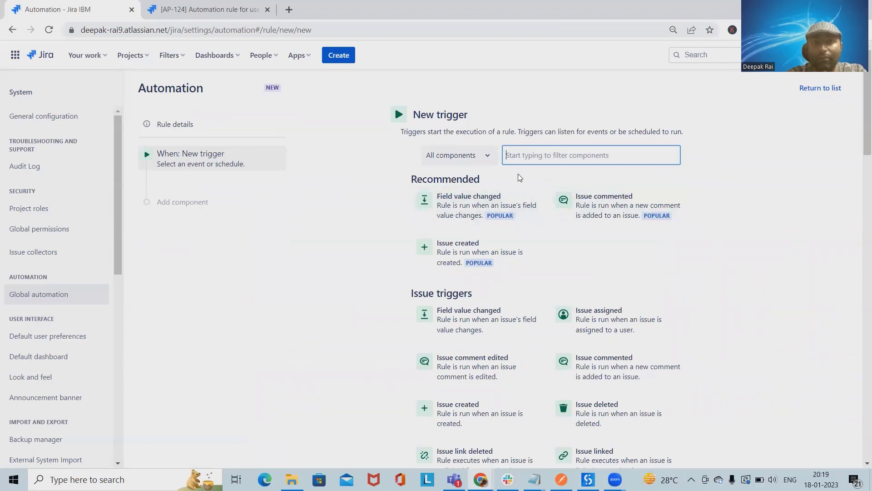
text(tra)
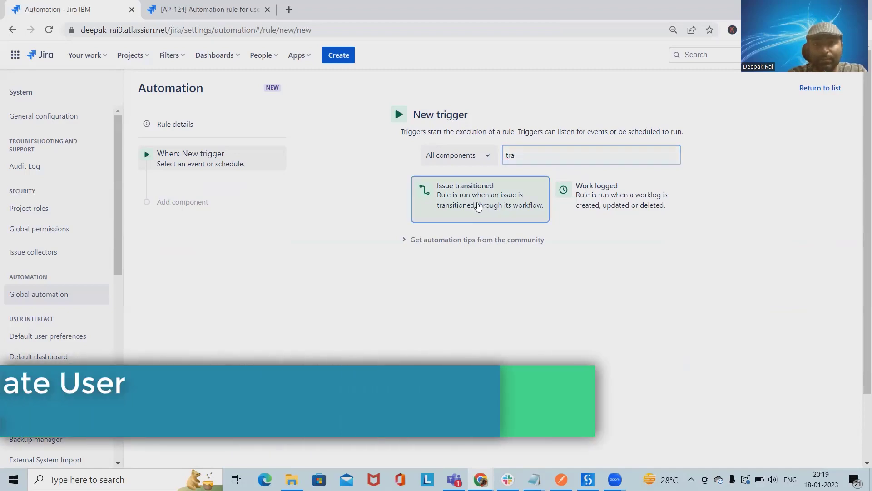
click(487, 209)
click(559, 216)
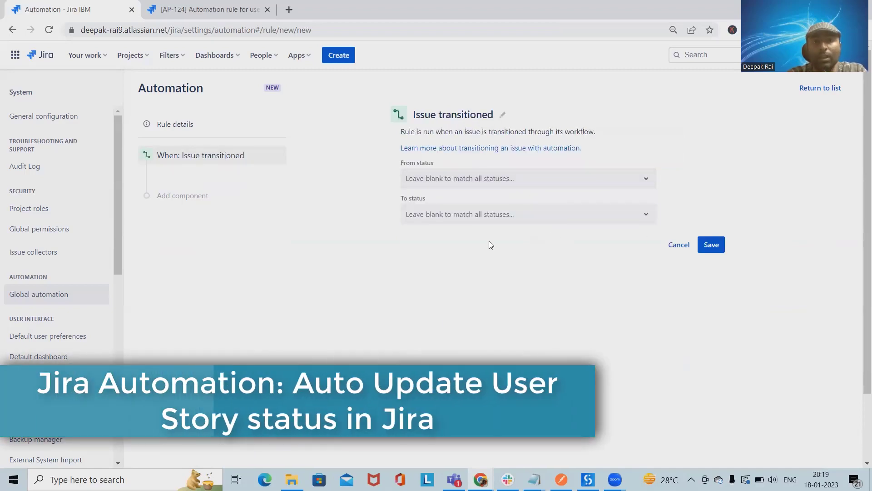
click(423, 355)
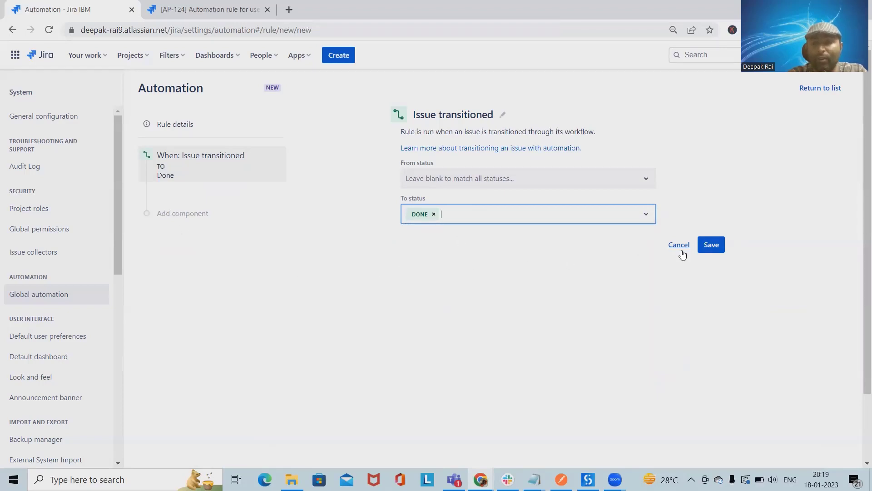
click(711, 245)
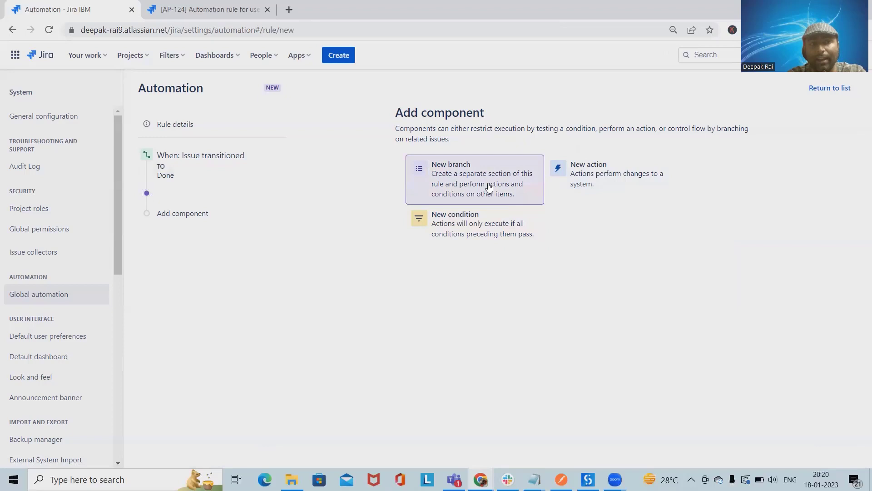
- Add a Branch rule / related issues branch with related issue type Parent
click(500, 171)
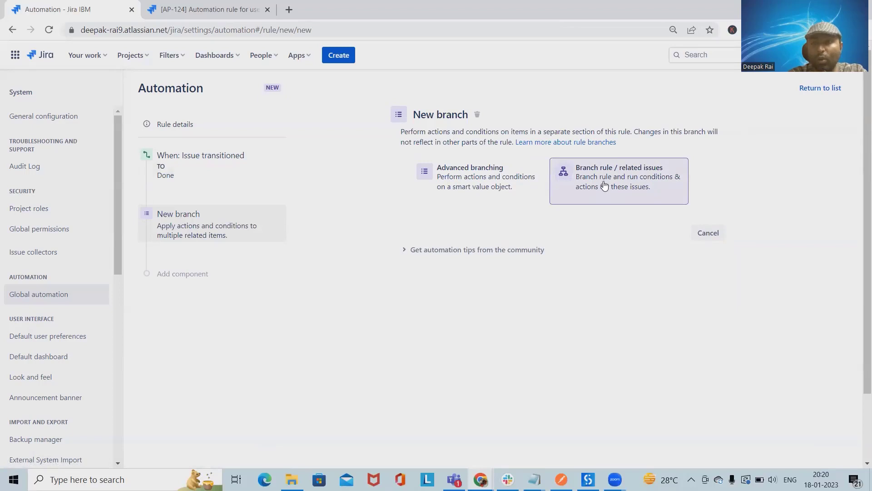
click(604, 183)
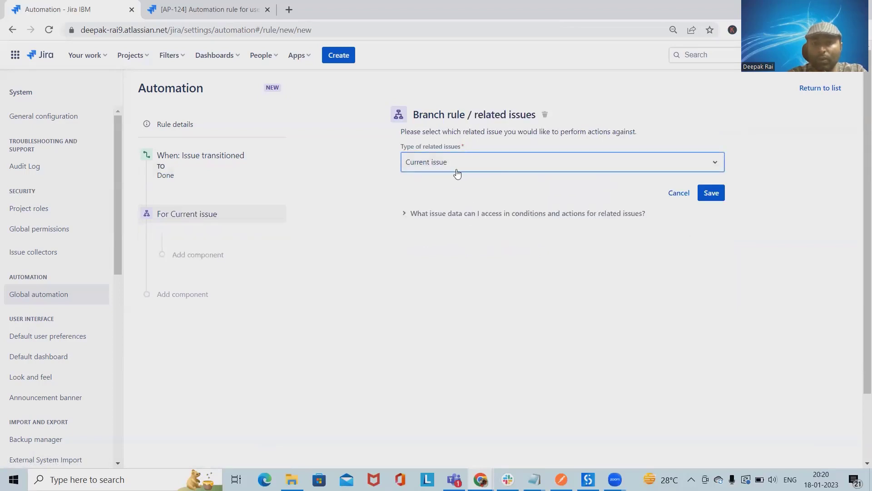
click(485, 169)
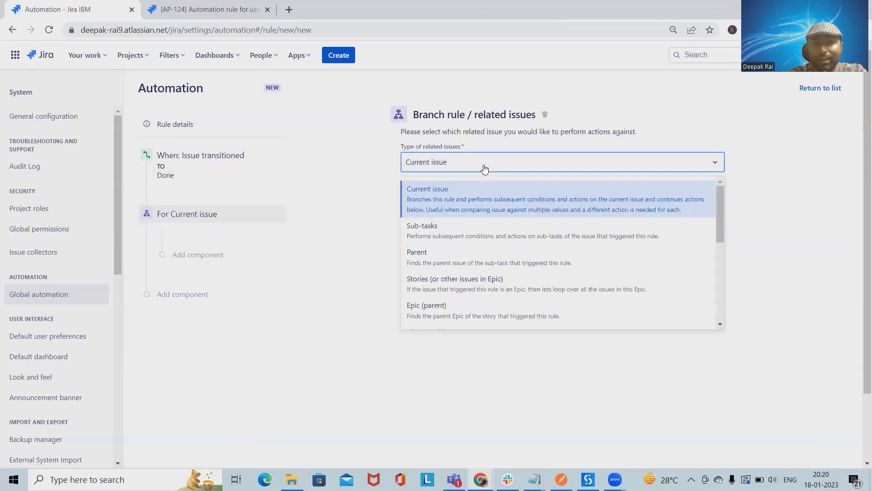
click(461, 254)
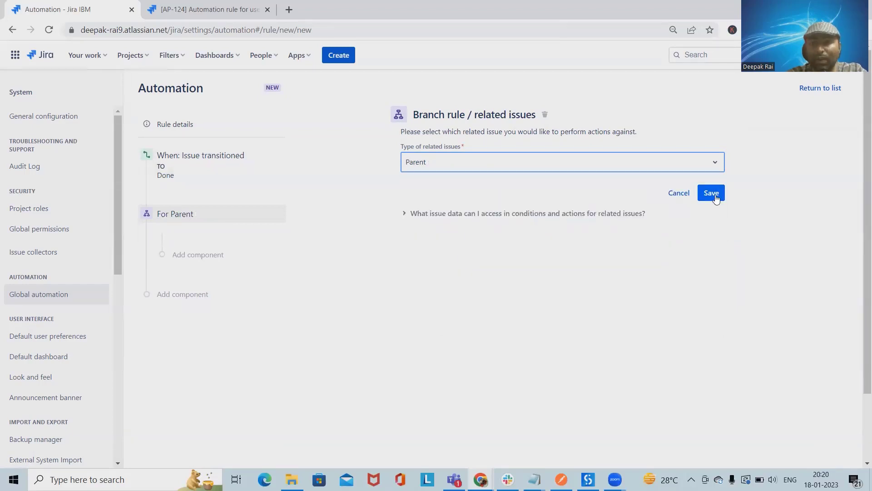
click(712, 193)
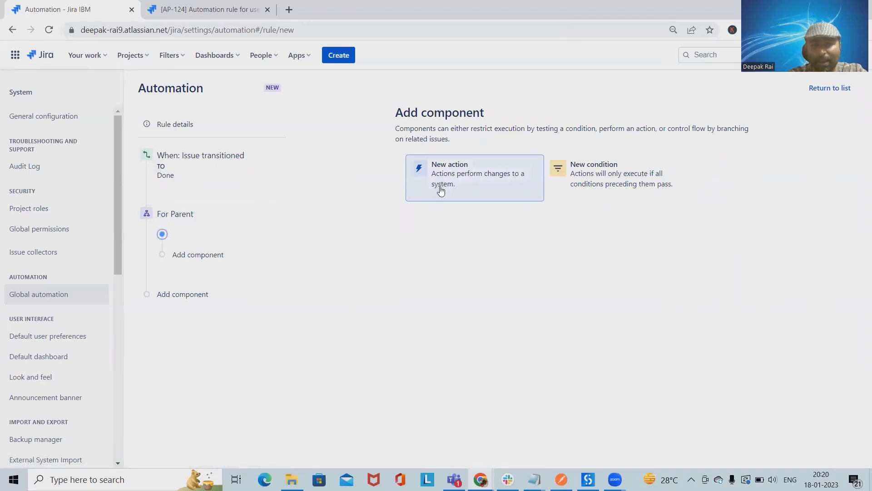
- Add an Issue fields condition in the branch: Status does not equal DONE
click(618, 191)
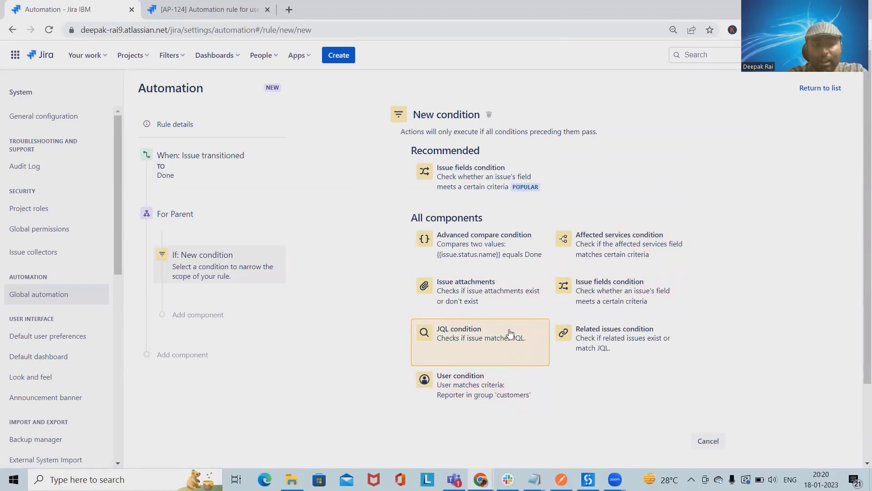
click(476, 182)
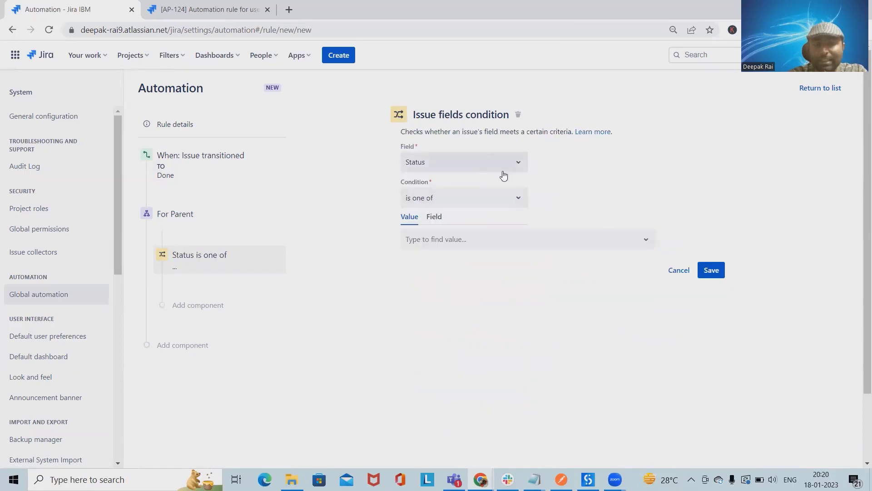
click(500, 203)
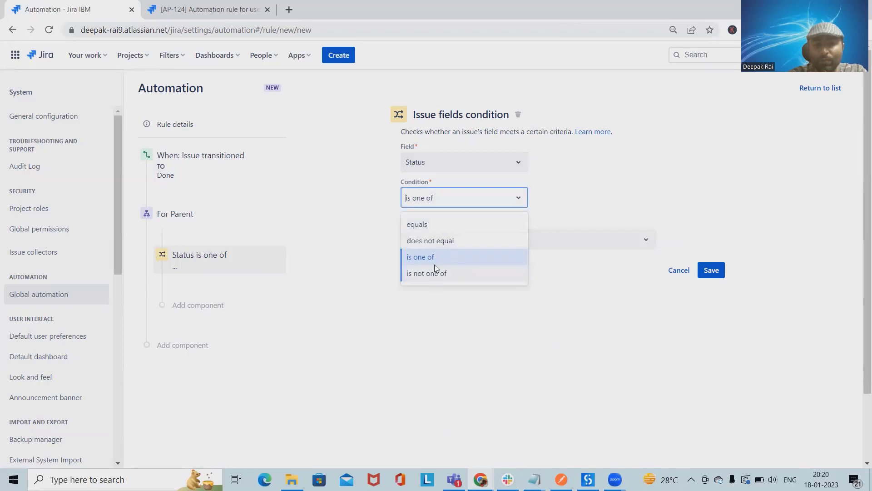
click(440, 245)
click(516, 244)
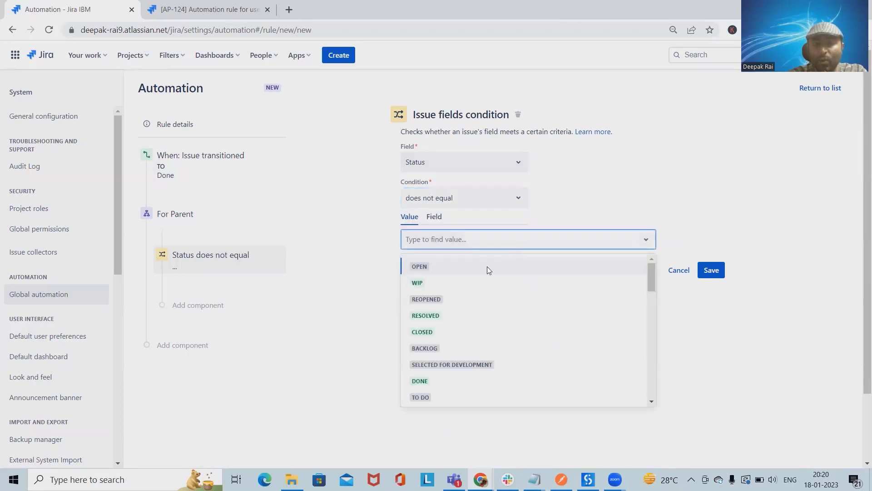
click(430, 380)
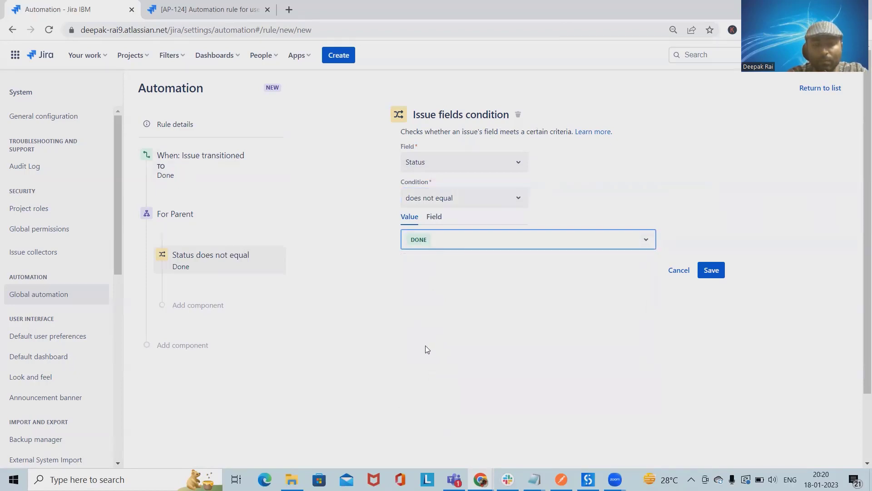
click(710, 270)
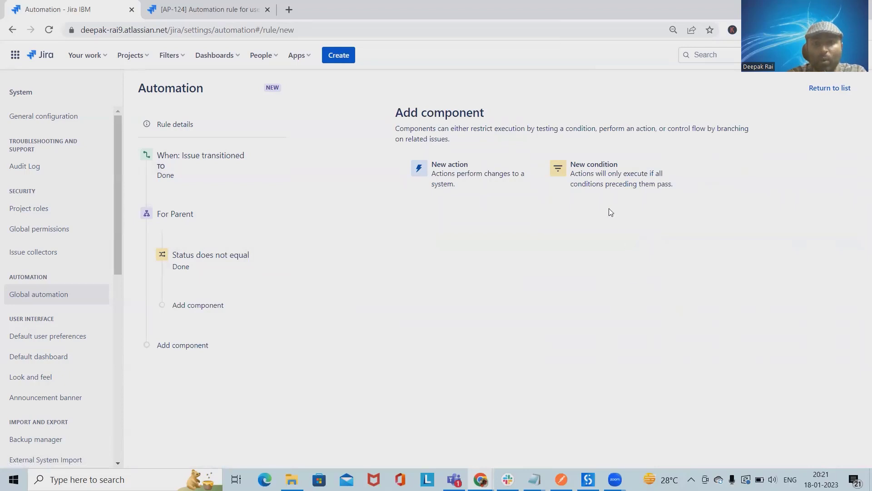
- Add a Related issues condition requiring all sub-tasks to match JQL status = "Done"
click(618, 186)
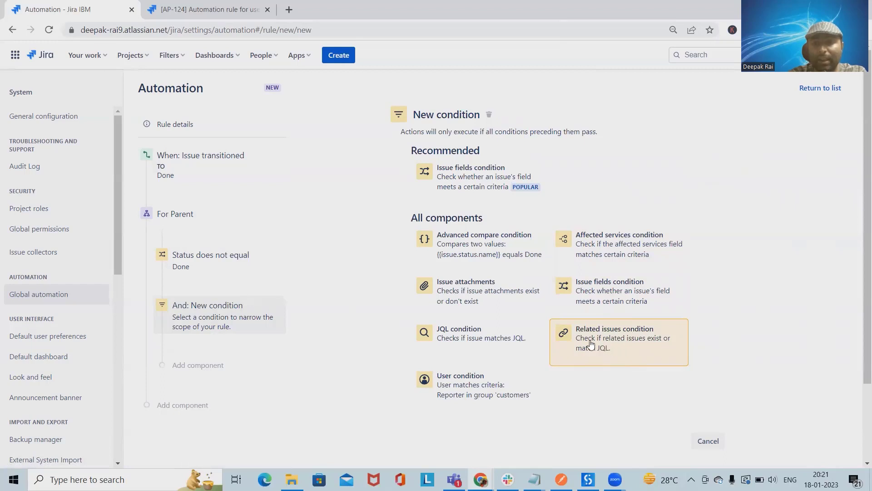
click(610, 345)
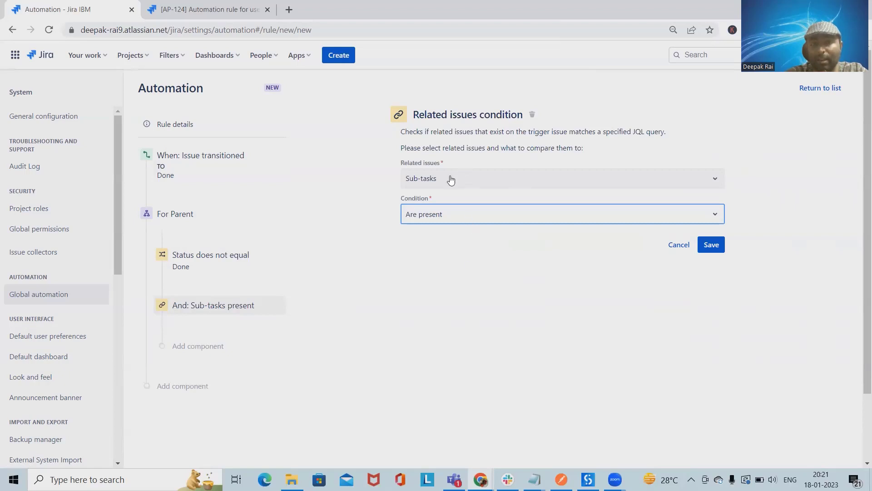
click(501, 215)
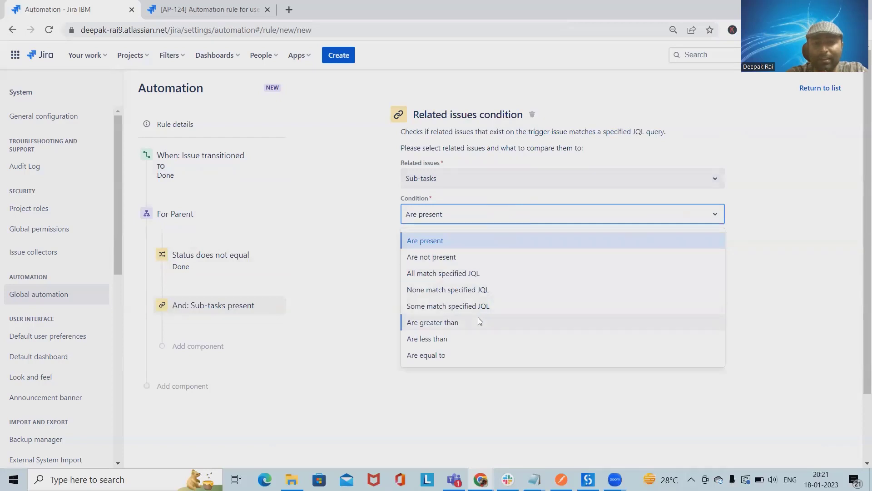
click(463, 276)
click(436, 250)
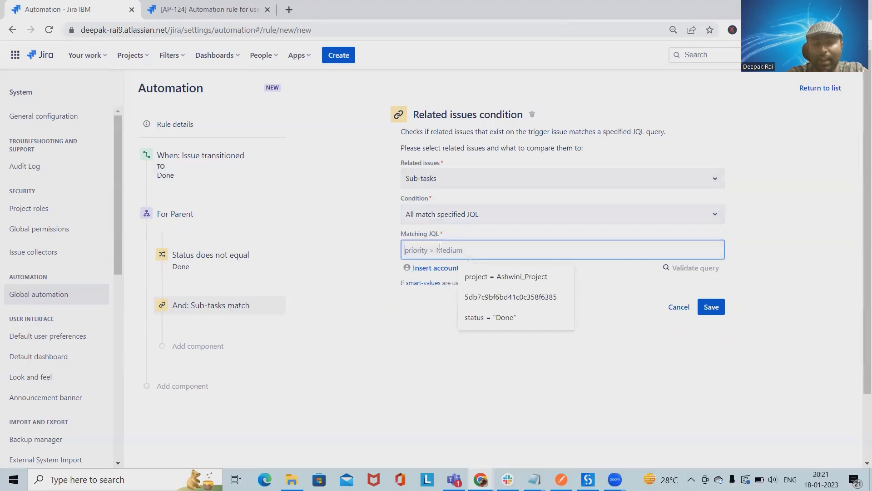
text(st)
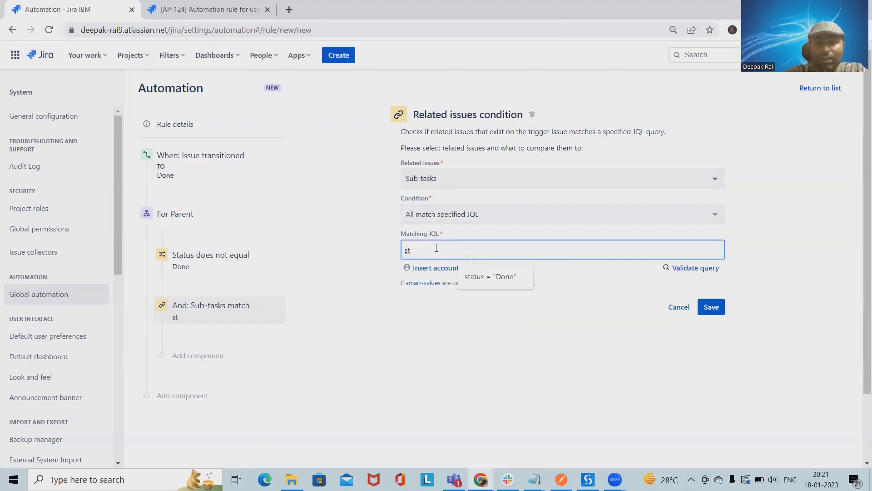
click(473, 287)
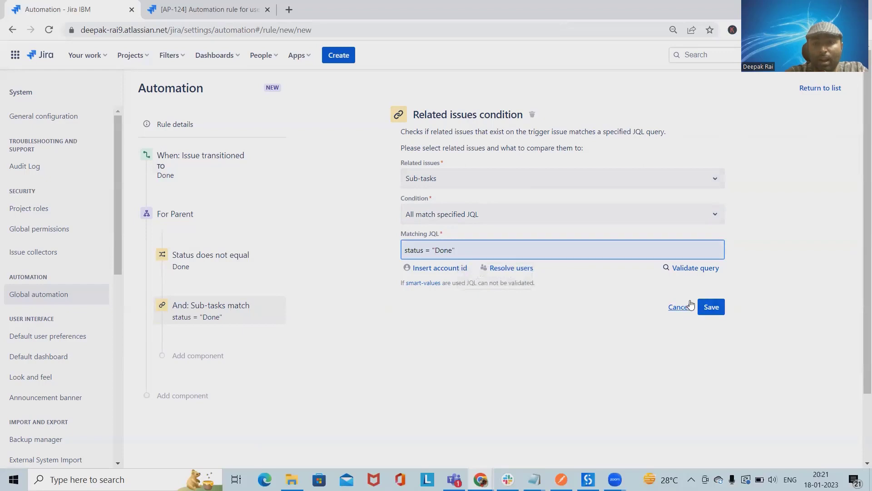
click(712, 307)
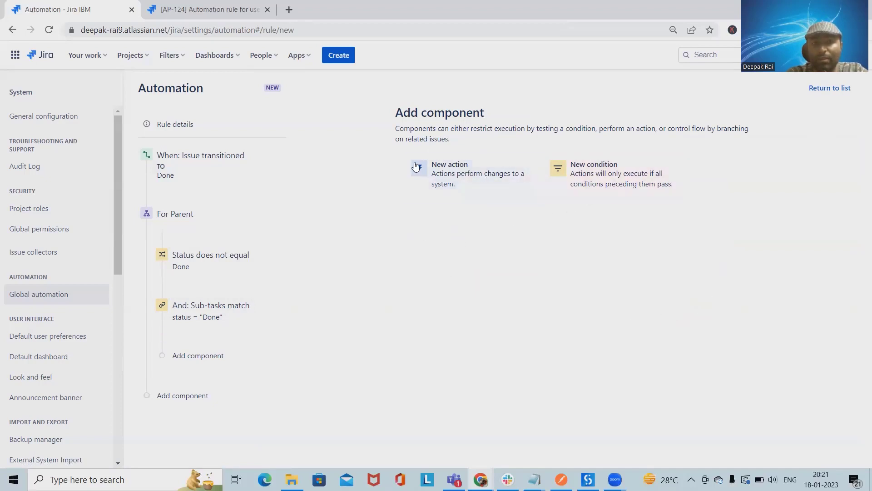
- Add a Transition issue action with destination status DONE to the parent branch
click(482, 180)
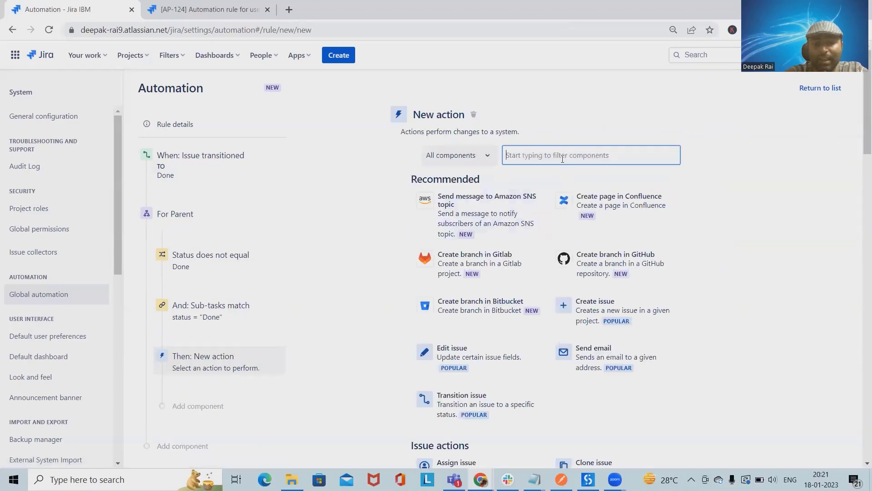
text(tran)
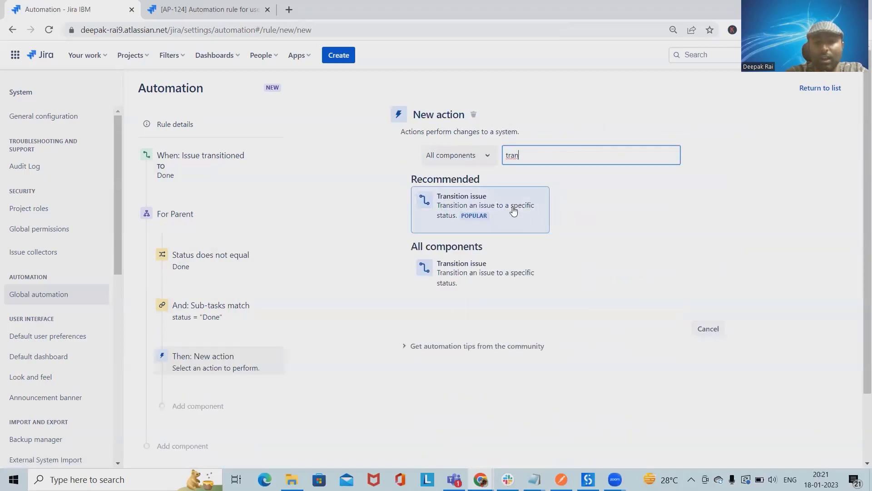
click(513, 212)
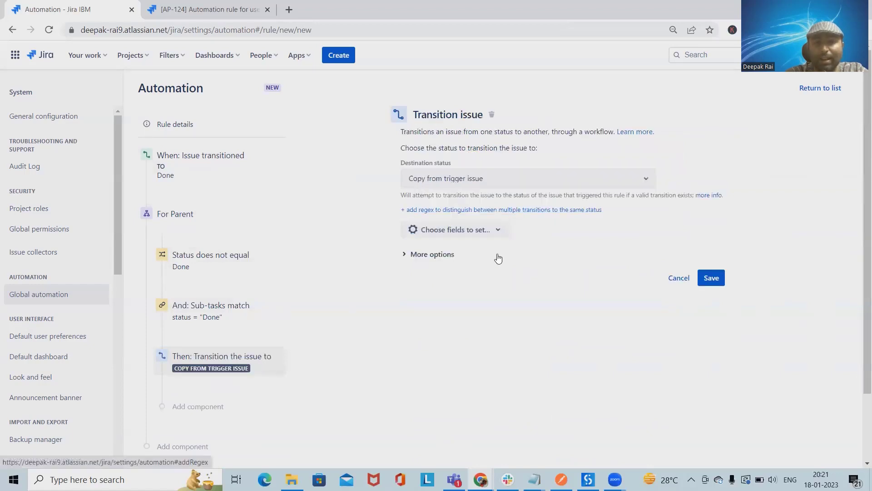
click(544, 176)
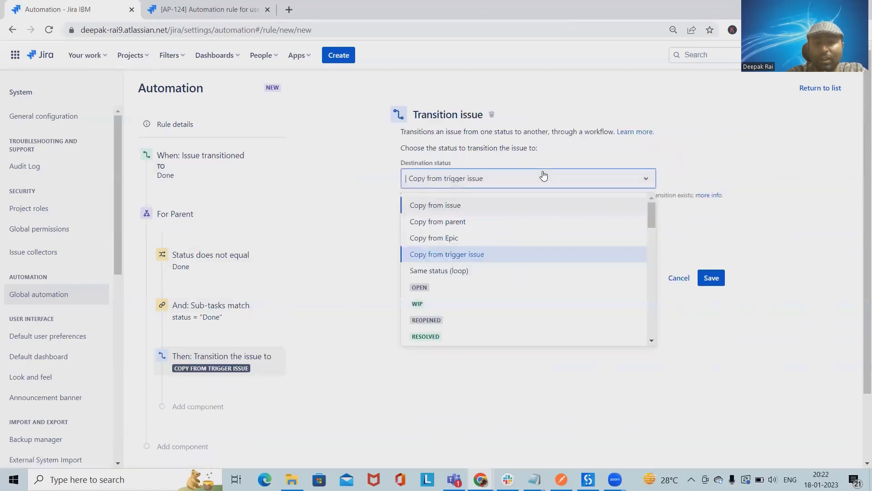
scroll(481, 282, down, 1)
scroll(480, 295, down, 3)
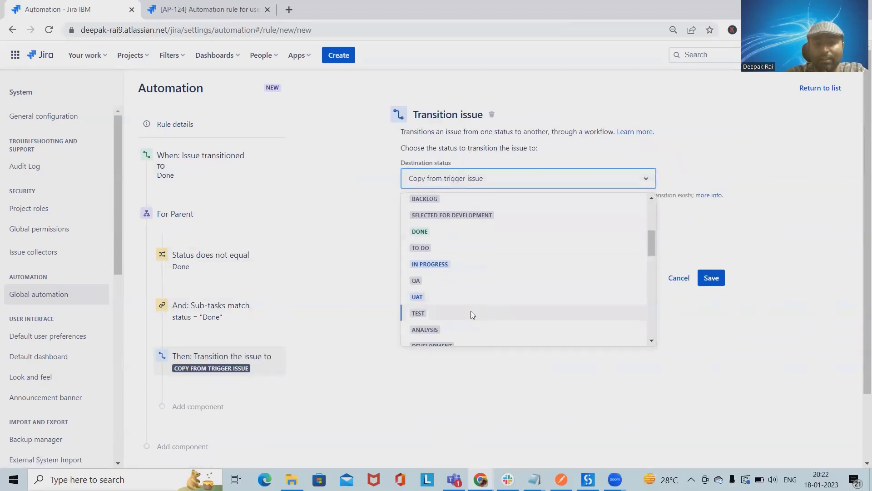
click(443, 233)
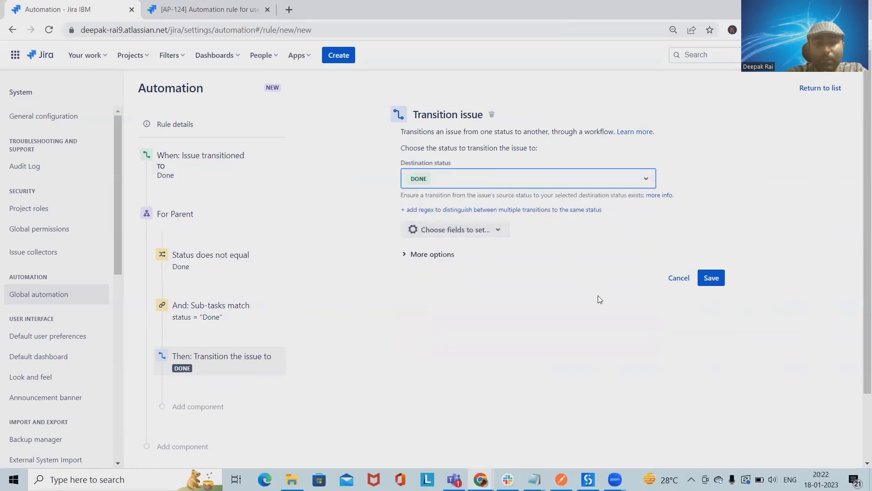
click(713, 278)
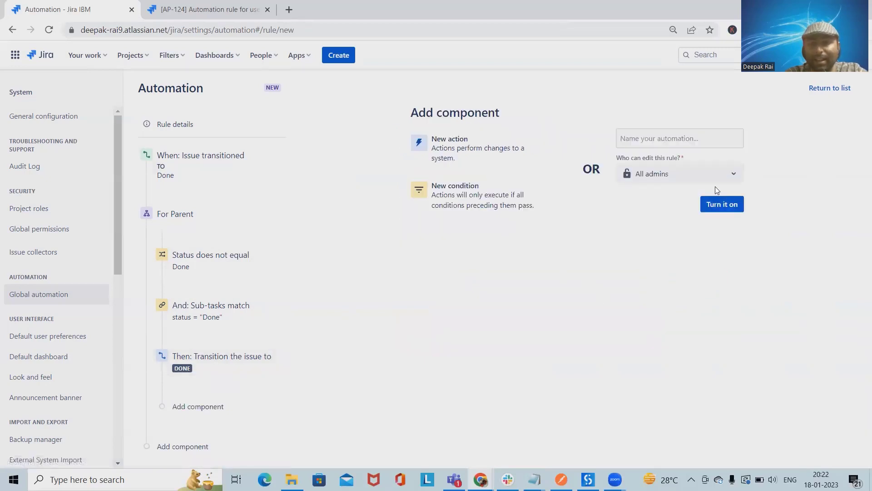
- Name the rule 'Transition of State for User Story'
click(650, 141)
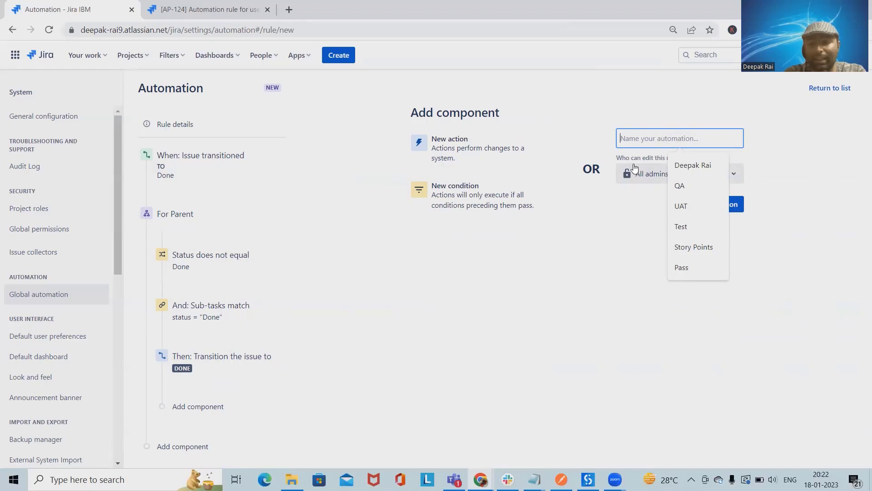
text(T)
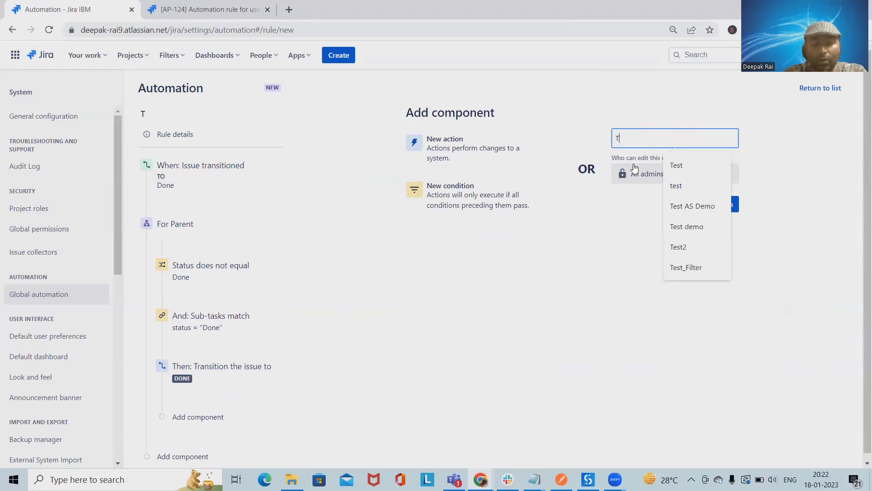
text(ransit)
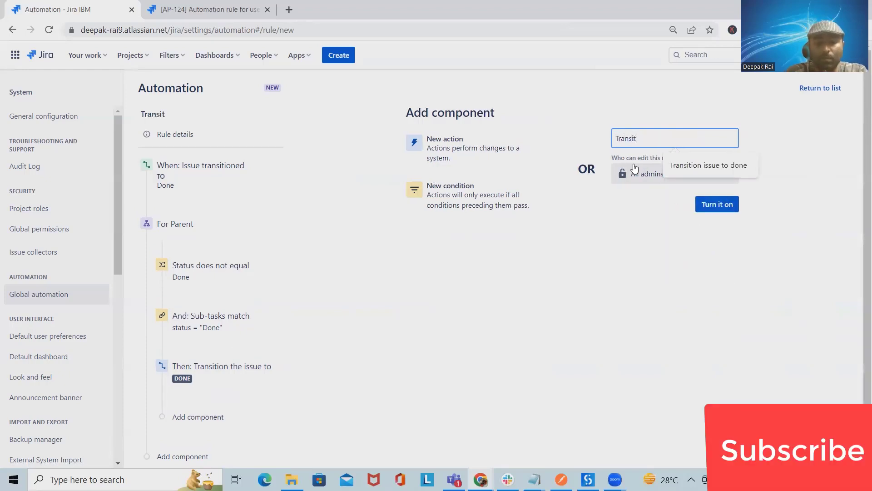
text(ion of)
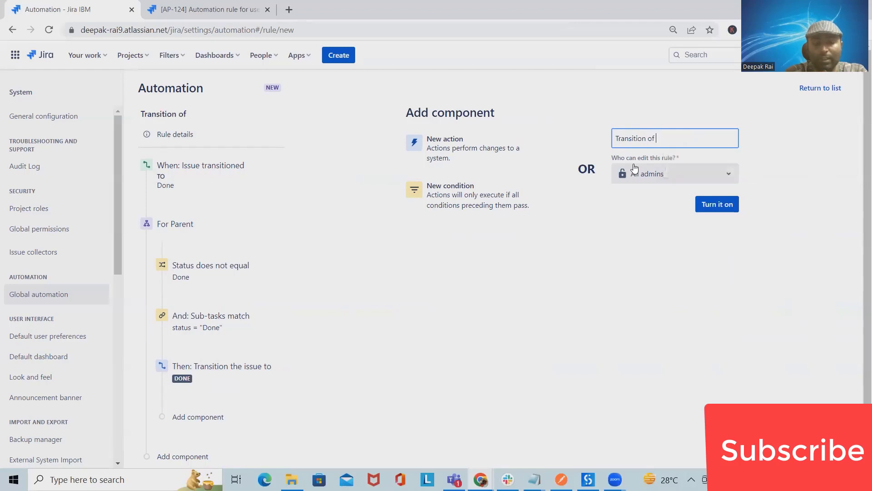
text( State for)
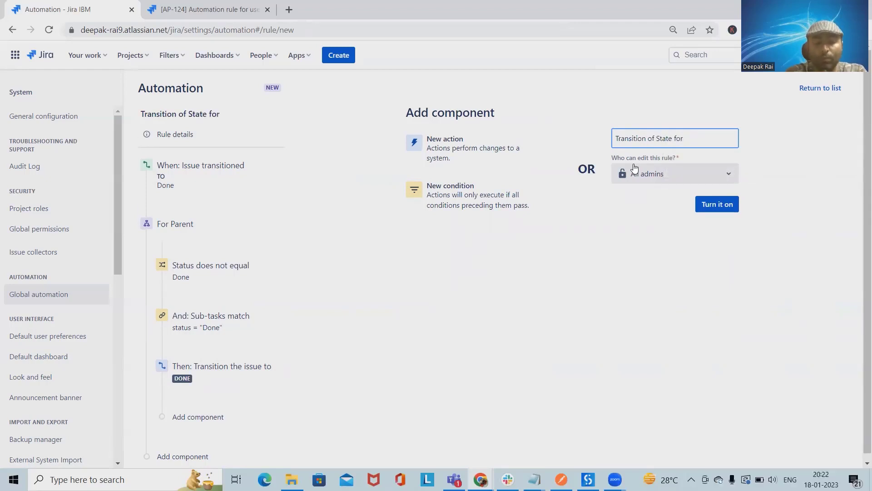
text( User Story)
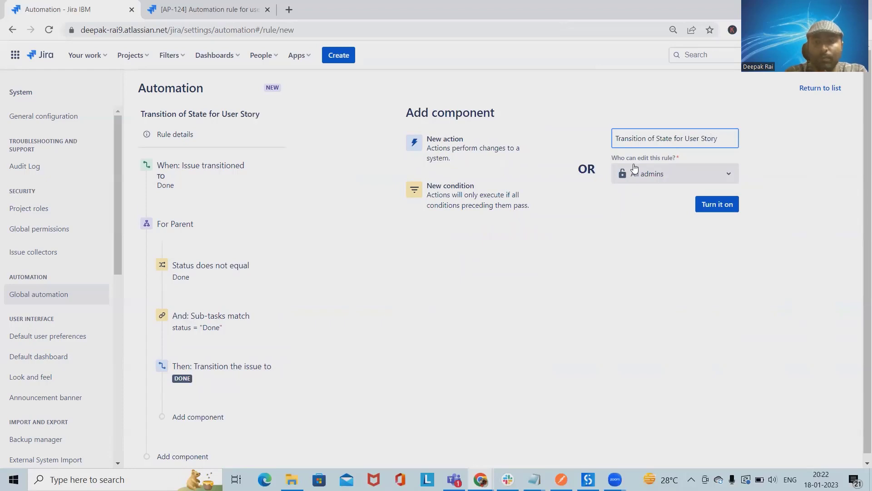
- Keep edit rights set to All admins and turn the rule on
click(708, 174)
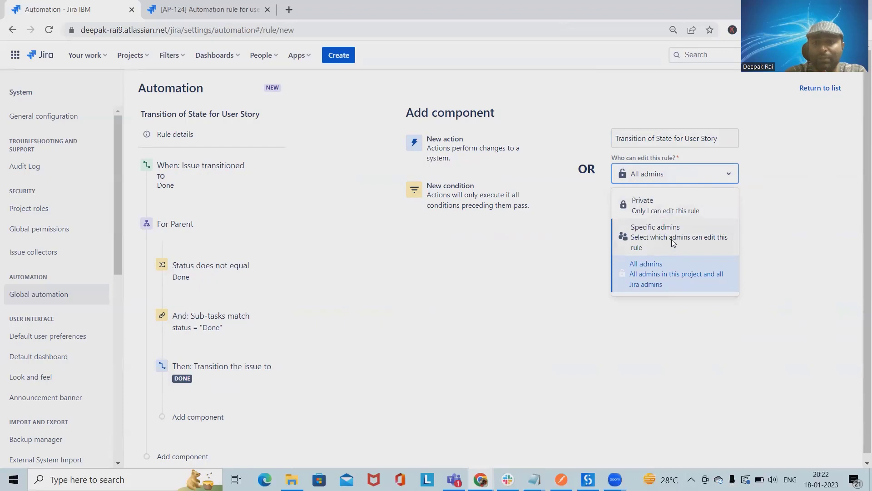
click(580, 284)
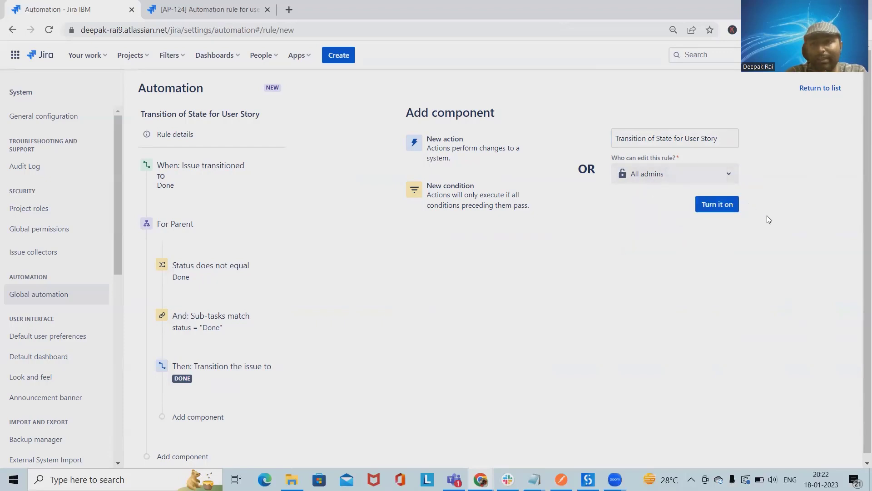
click(710, 205)
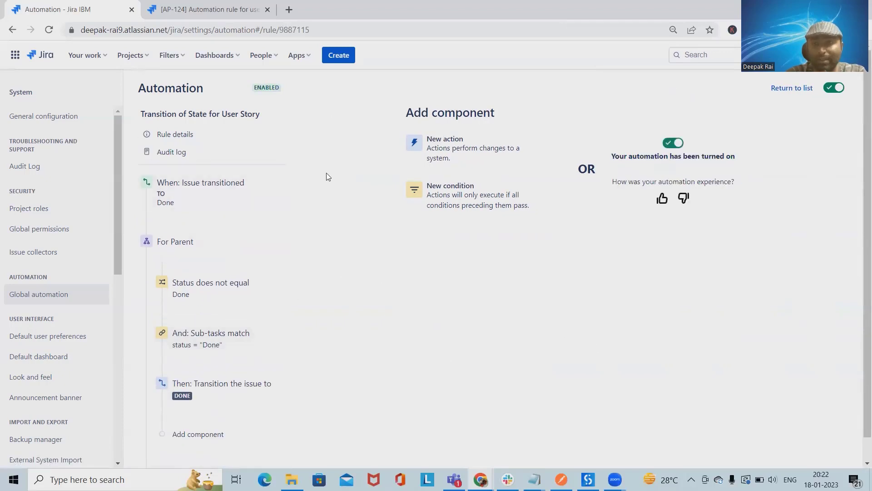
- Reload the AP-124 story and set sub-tasks AP-125, AP-126 and AP-127 to Done
click(205, 9)
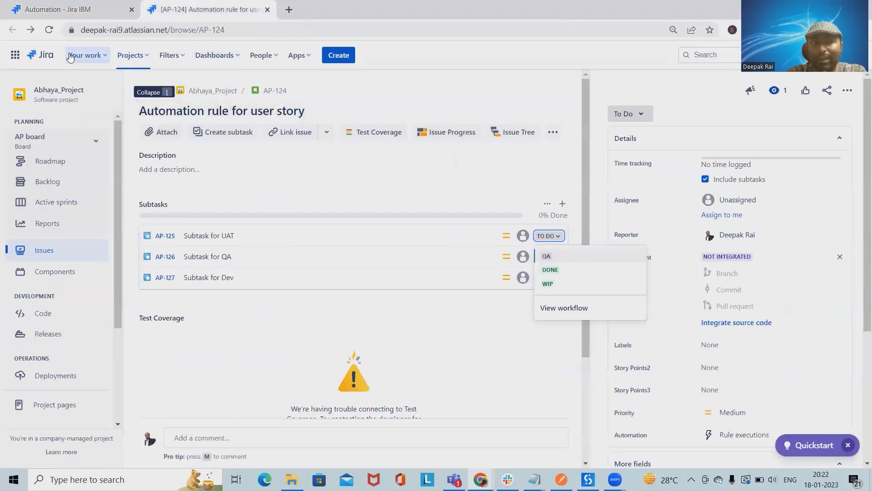
click(49, 29)
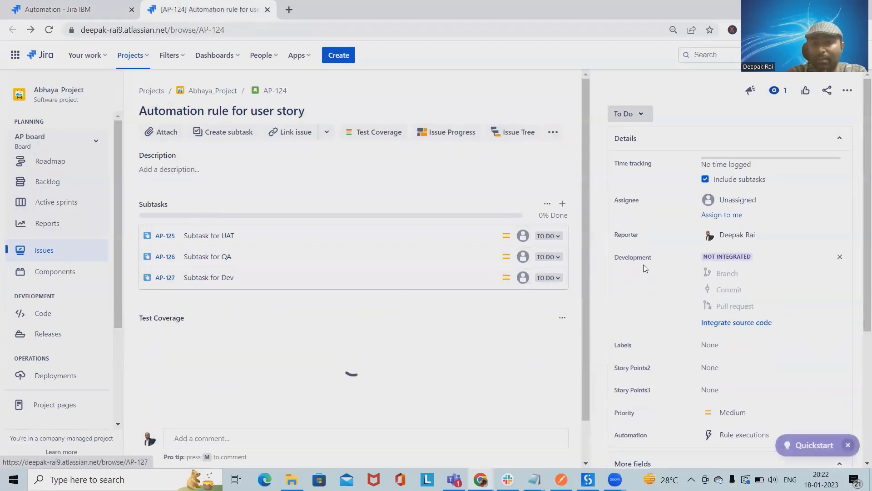
click(558, 239)
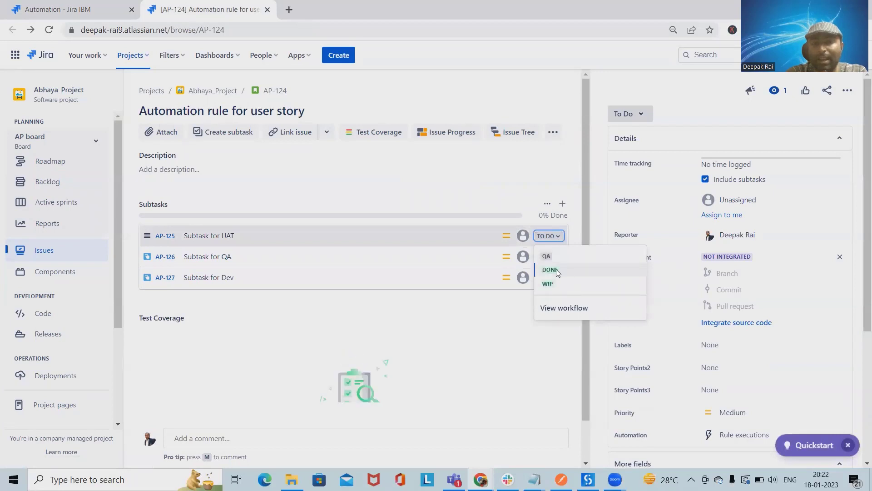
click(560, 273)
click(557, 258)
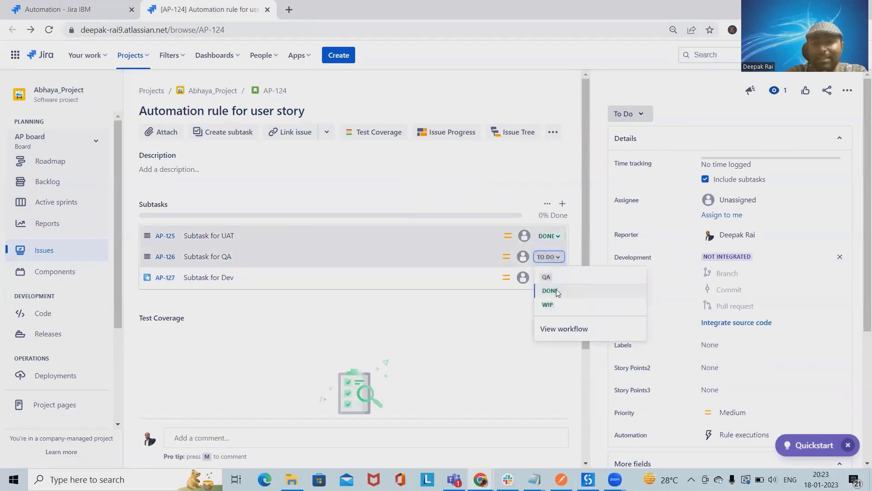
click(557, 289)
click(555, 279)
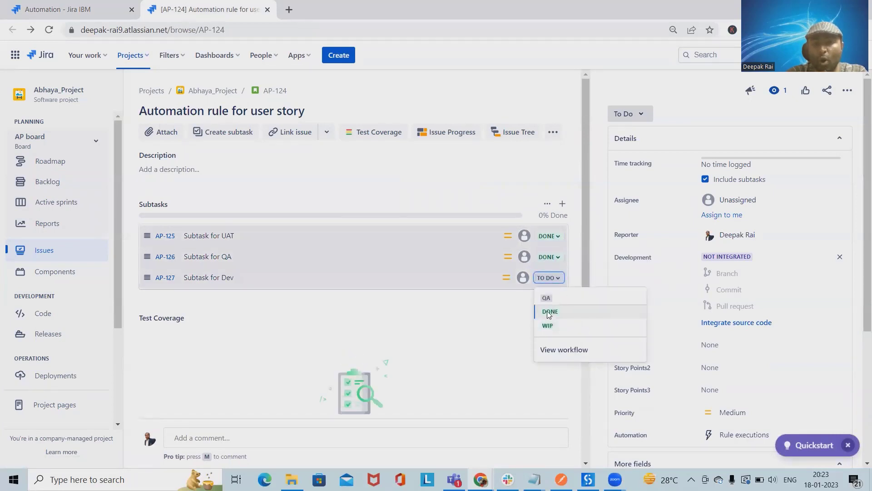
click(550, 310)
- Reload the AP-124 story page to check whether its status changed to Done
click(48, 30)
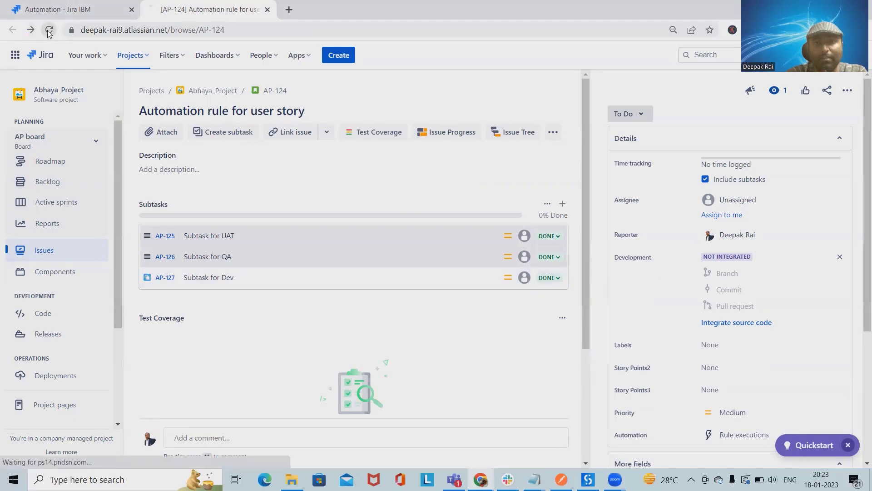